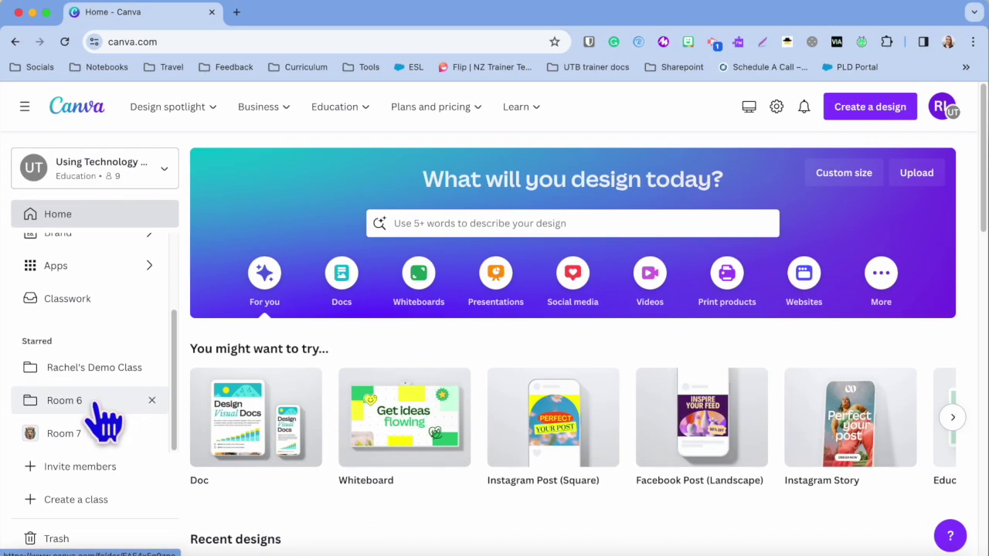
Open the starred Room 6 class and show its Folders tab.
click(97, 406)
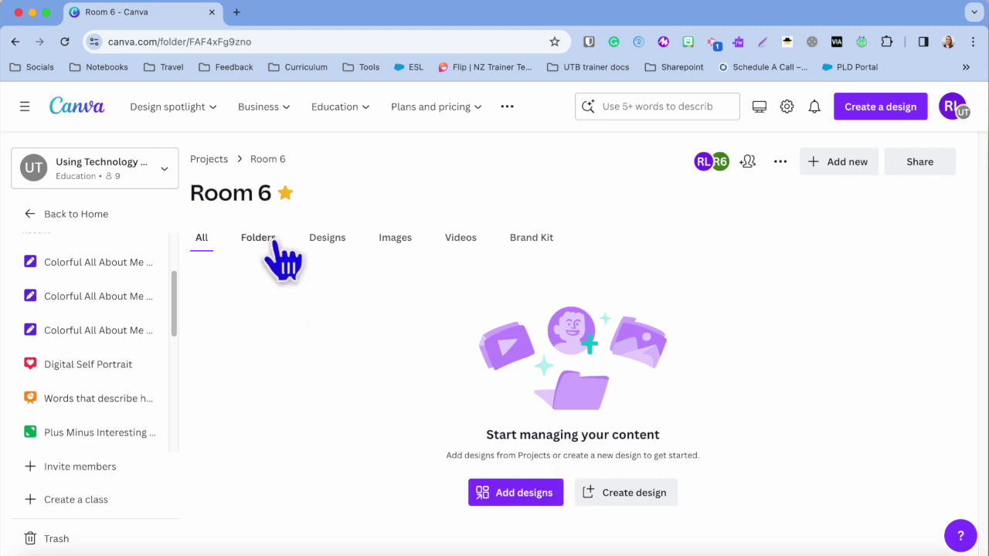
click(274, 248)
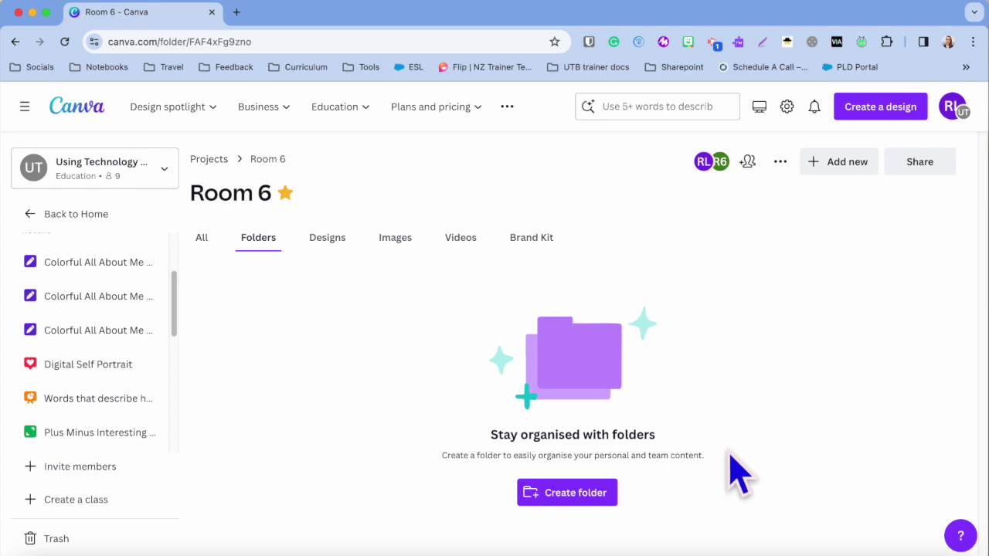
Create a folder named Maths, keeping Room 6's Can view access.
click(575, 495)
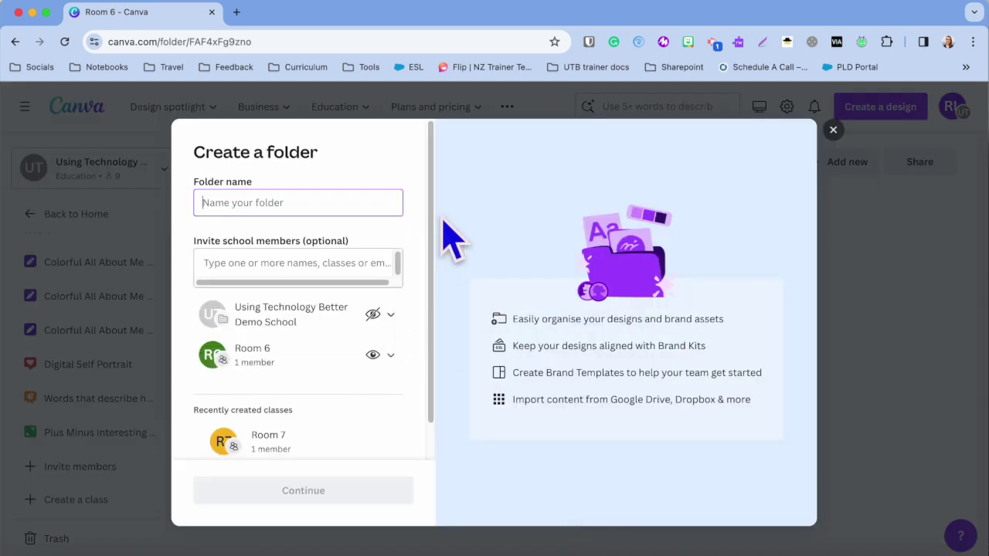
text(Maths)
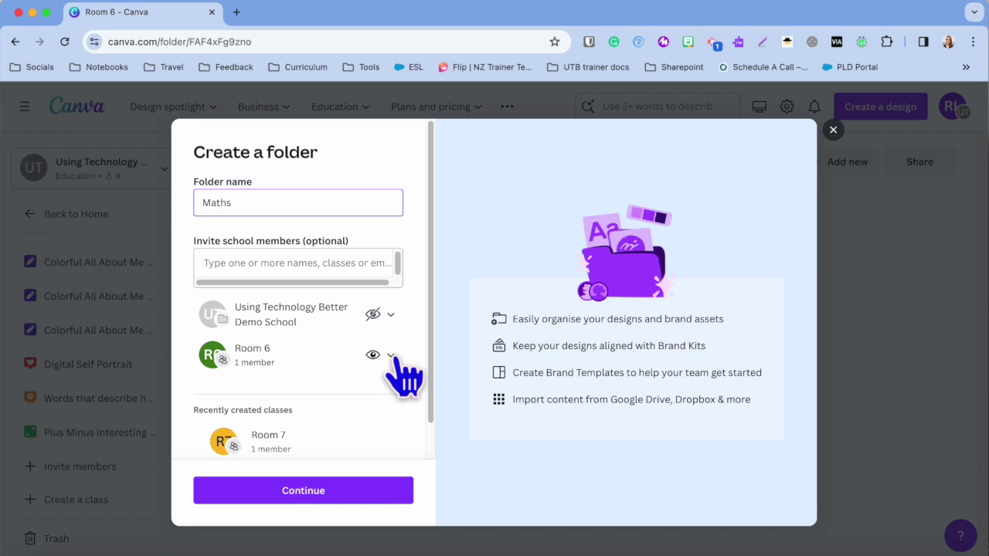
click(391, 356)
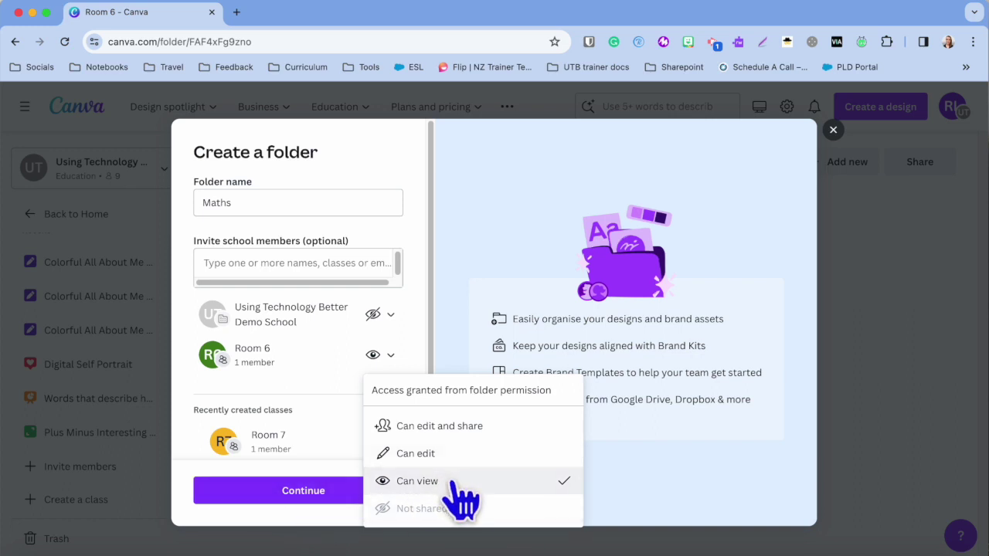
click(320, 489)
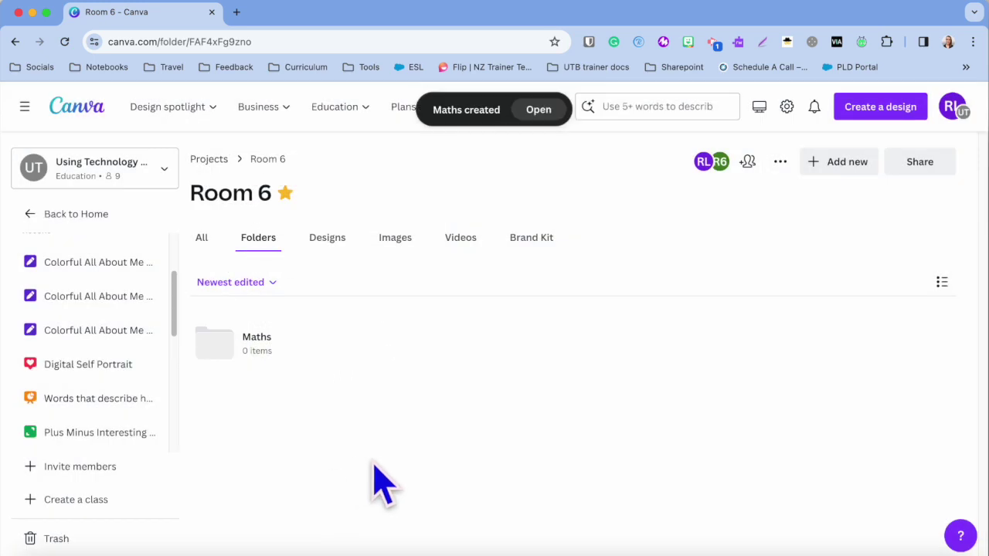
Add a new folder named Literacy to Room 6.
click(849, 164)
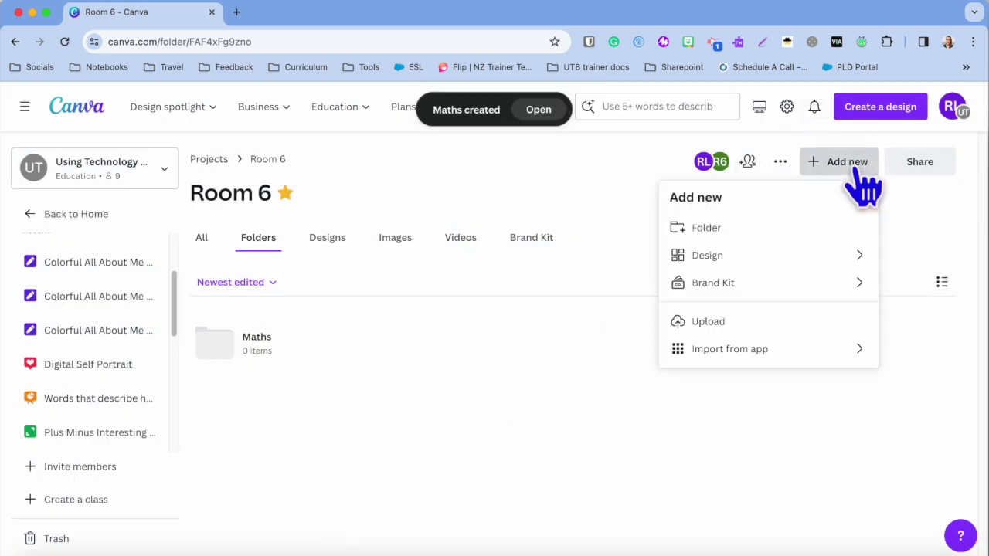
click(796, 236)
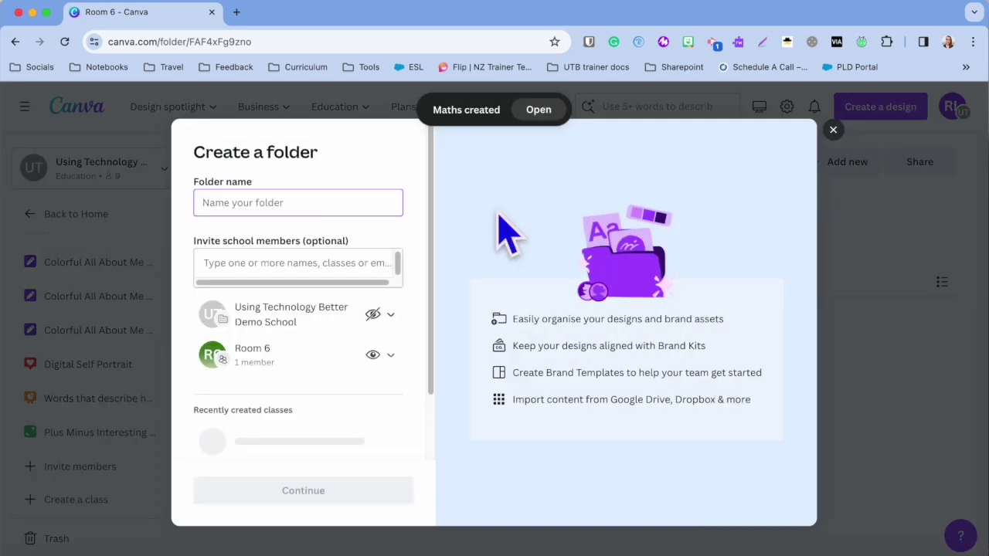
text(Literacy)
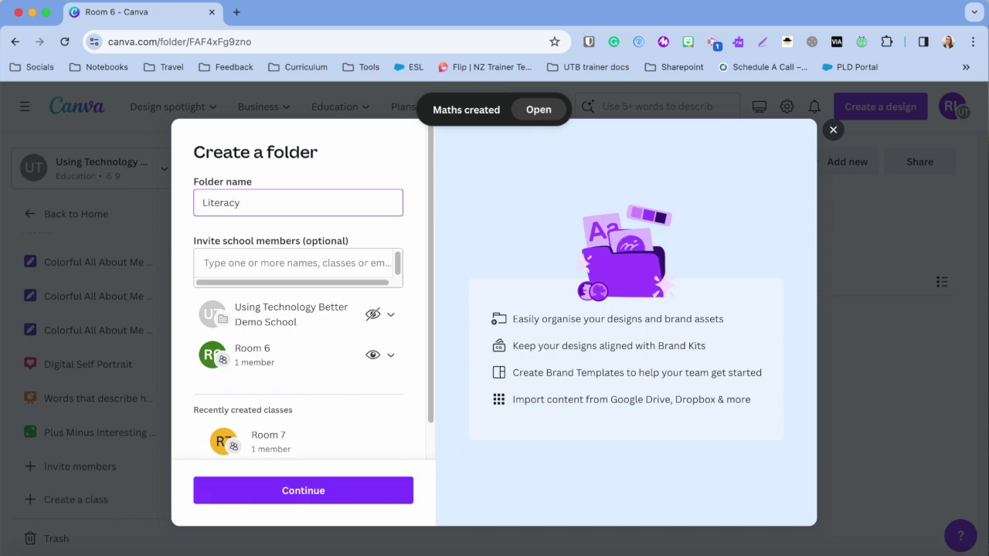
click(349, 494)
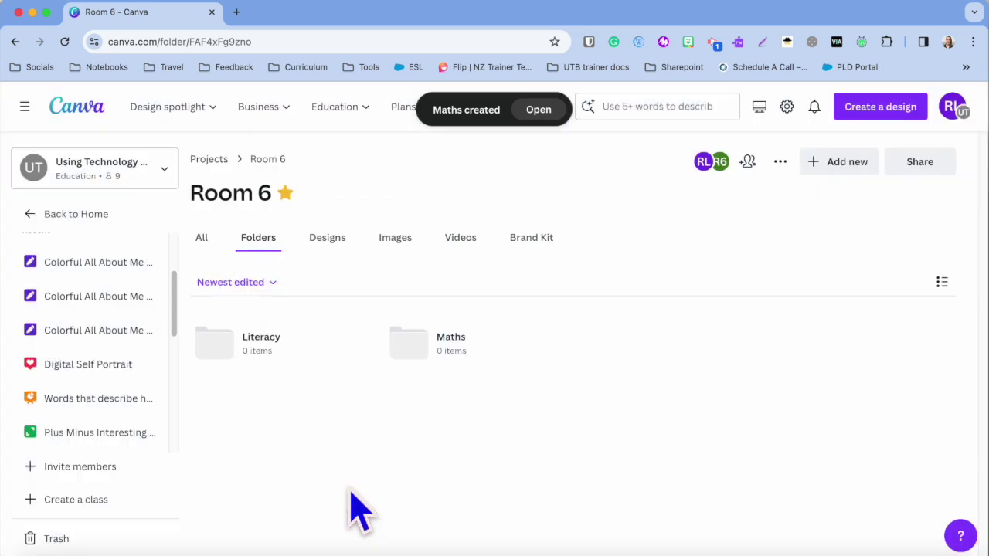
Add another folder named Start of the year, then view Room 6's designs.
click(850, 164)
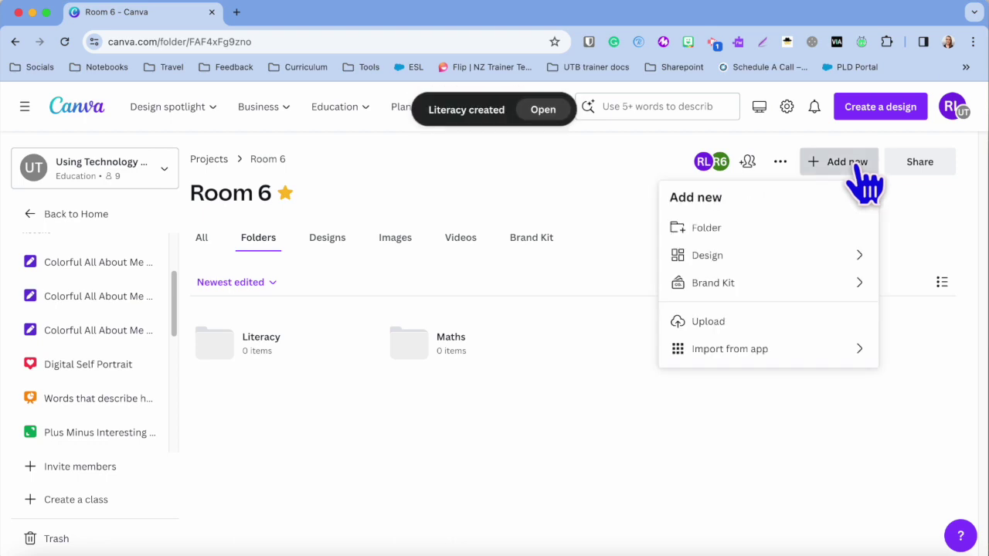
click(811, 228)
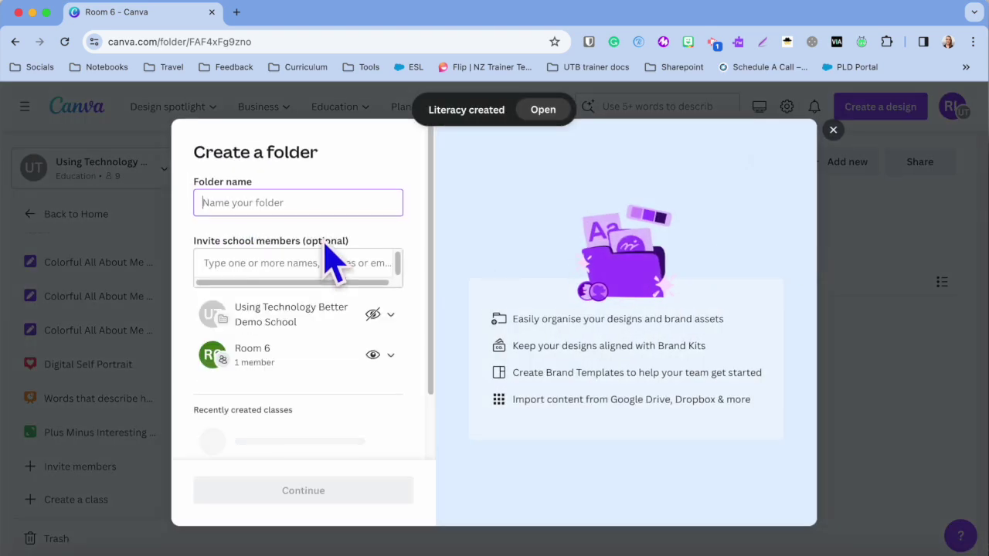
text(Start of the year)
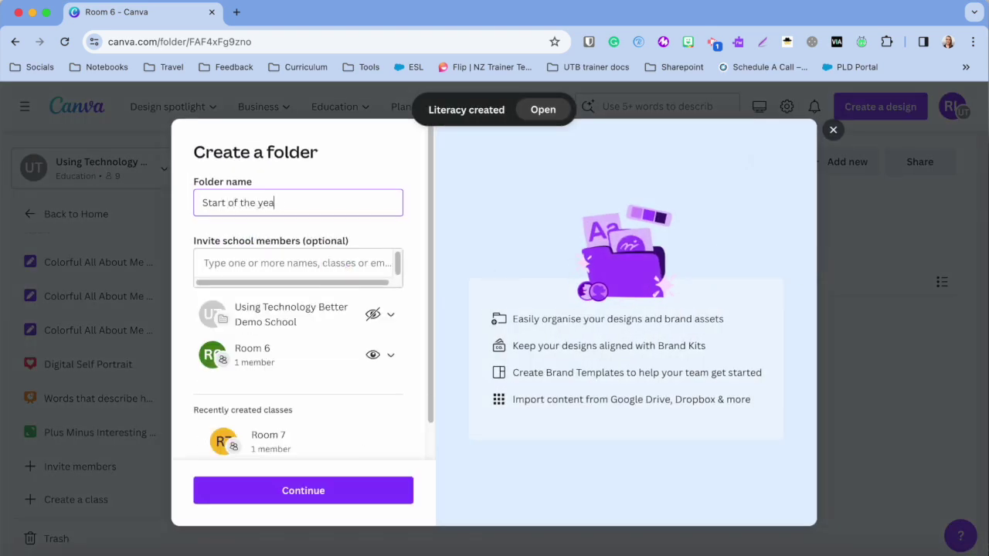
click(360, 493)
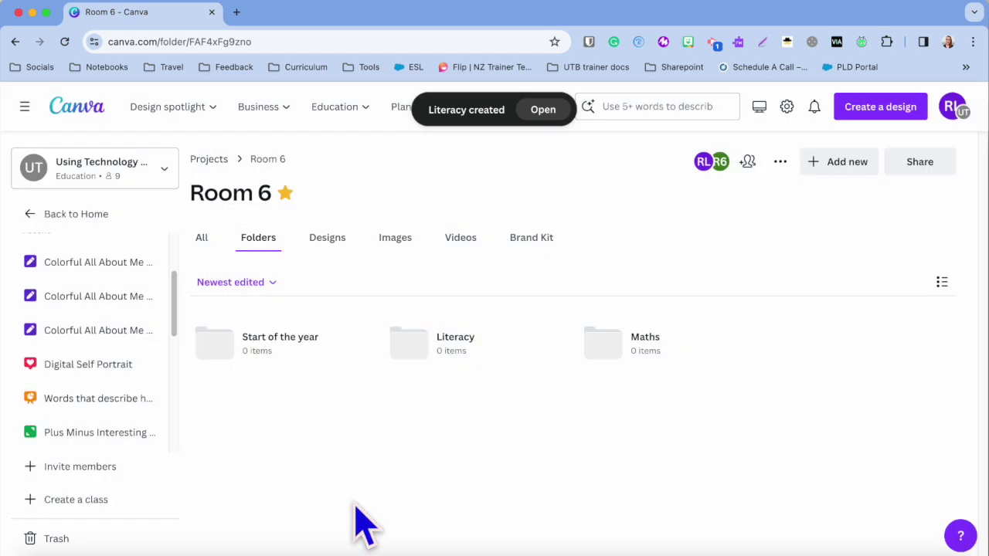
click(332, 241)
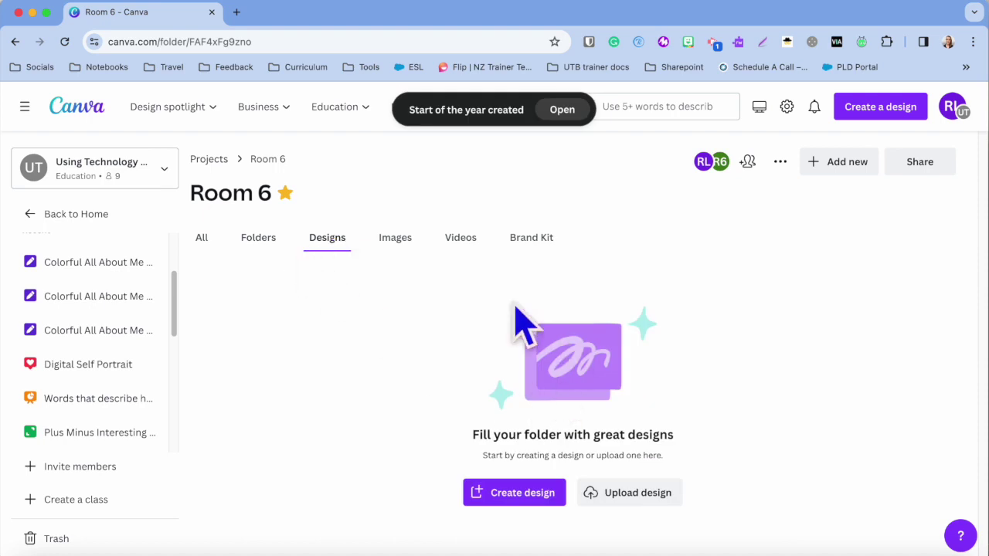
Browse Room 6's Images, Videos and Brand Kit tabs, then scroll the sidebar up to Recent.
click(408, 255)
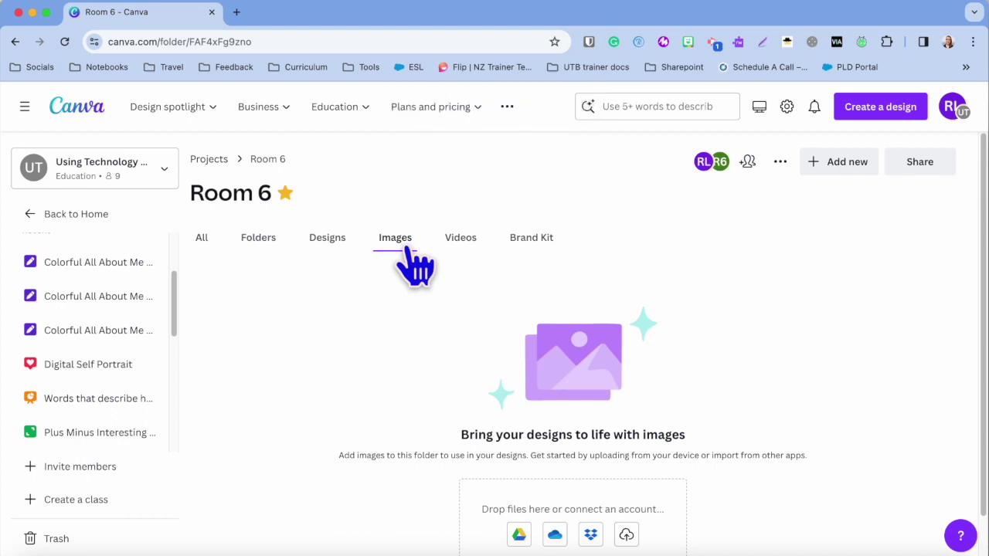
click(473, 250)
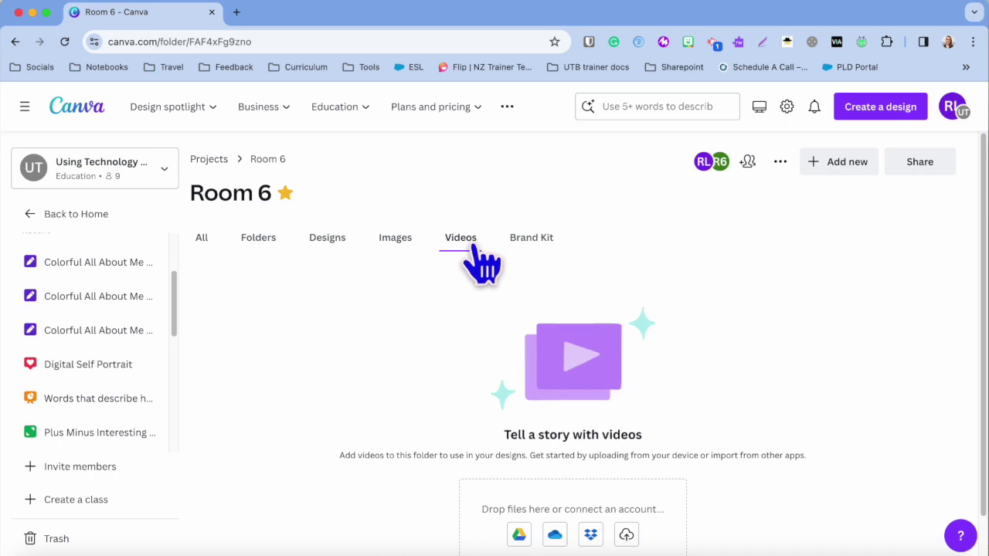
click(542, 252)
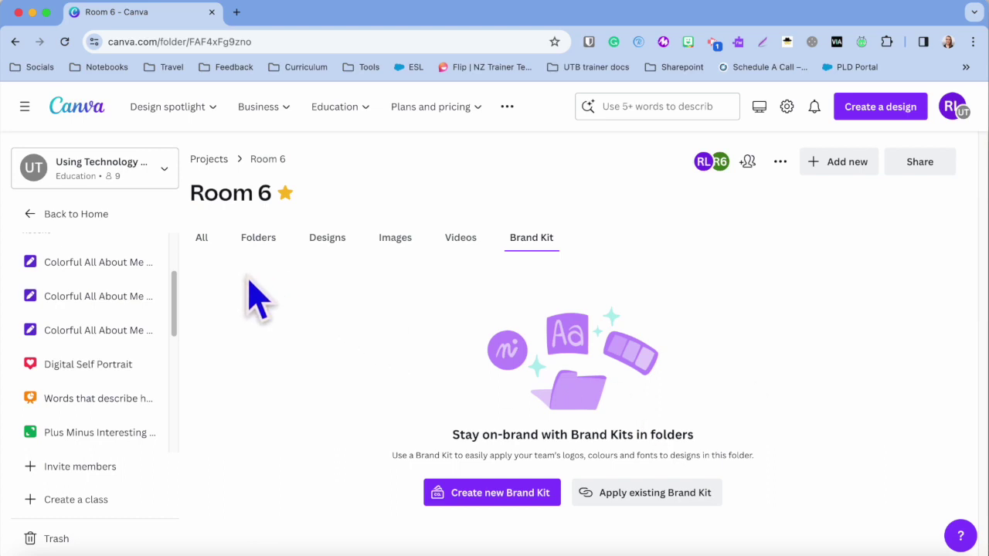
scroll(177, 342, up, 3)
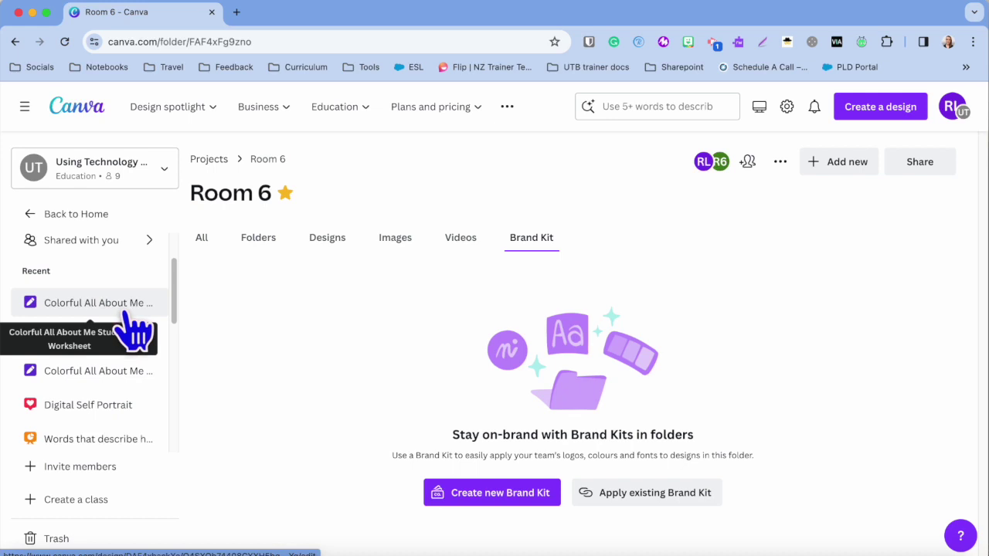
Open the Colorful All About Me worksheet from Recent and move it to Start of the year.
click(132, 333)
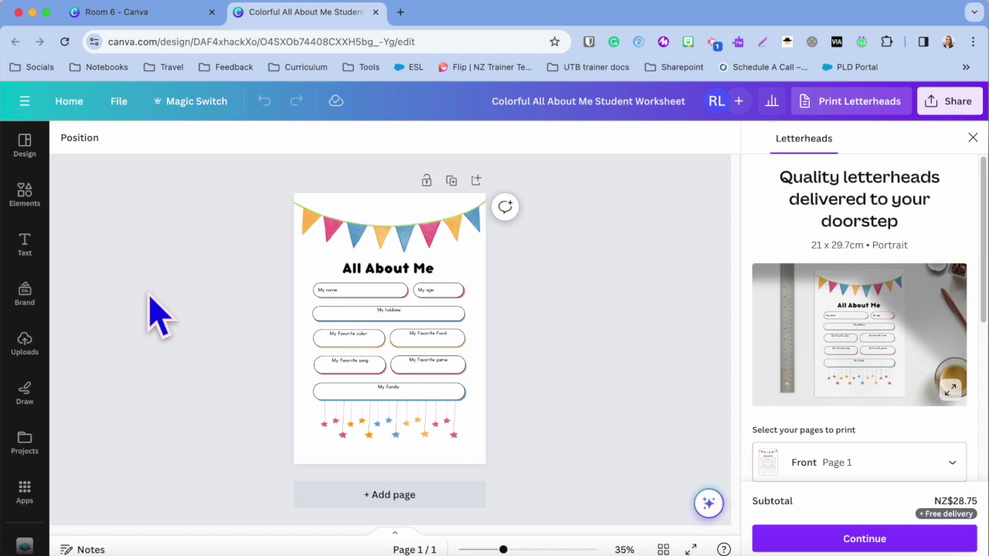
click(121, 106)
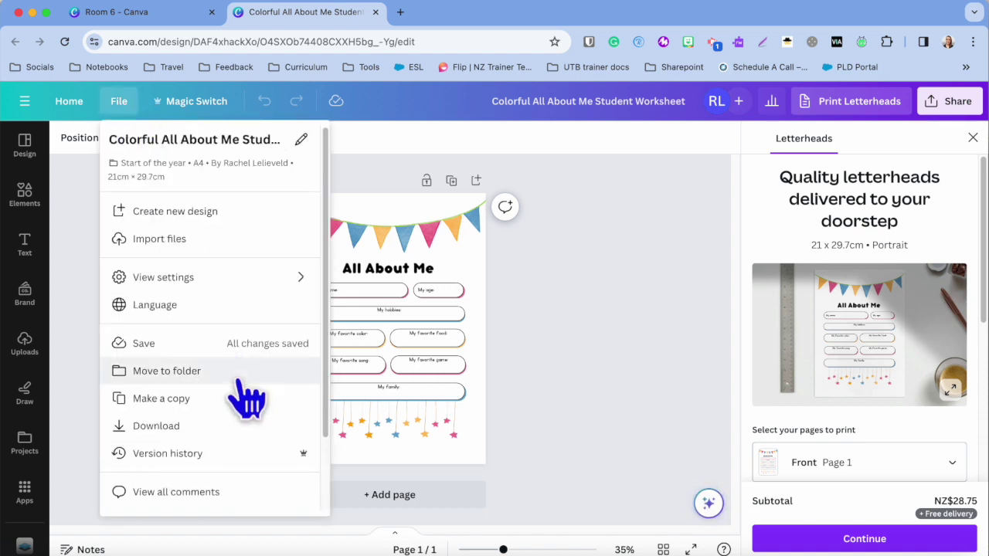
click(238, 378)
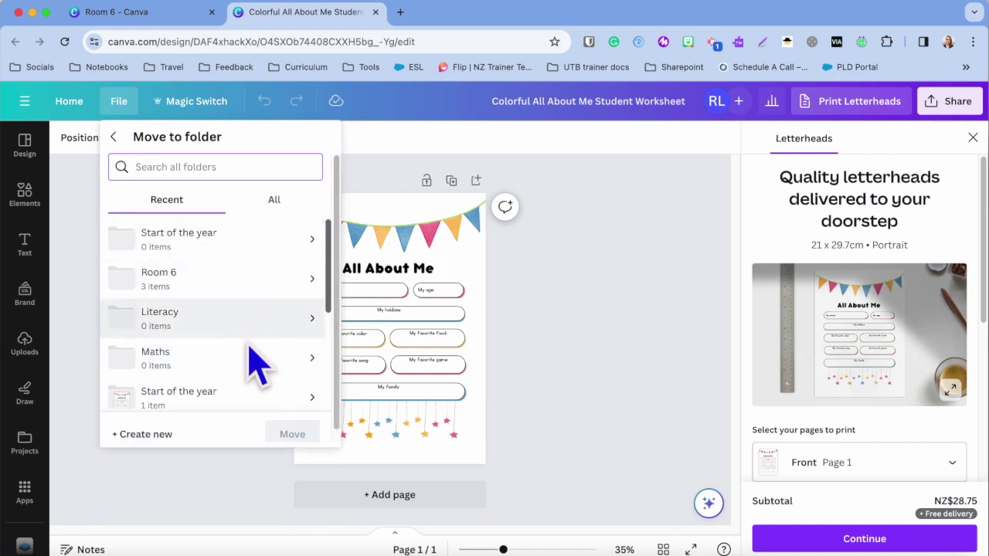
click(278, 202)
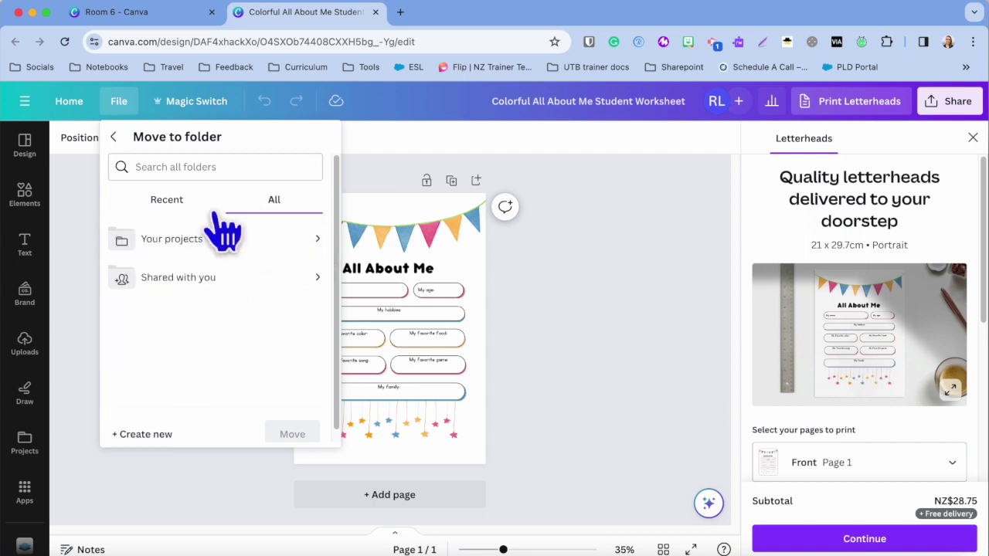
click(185, 206)
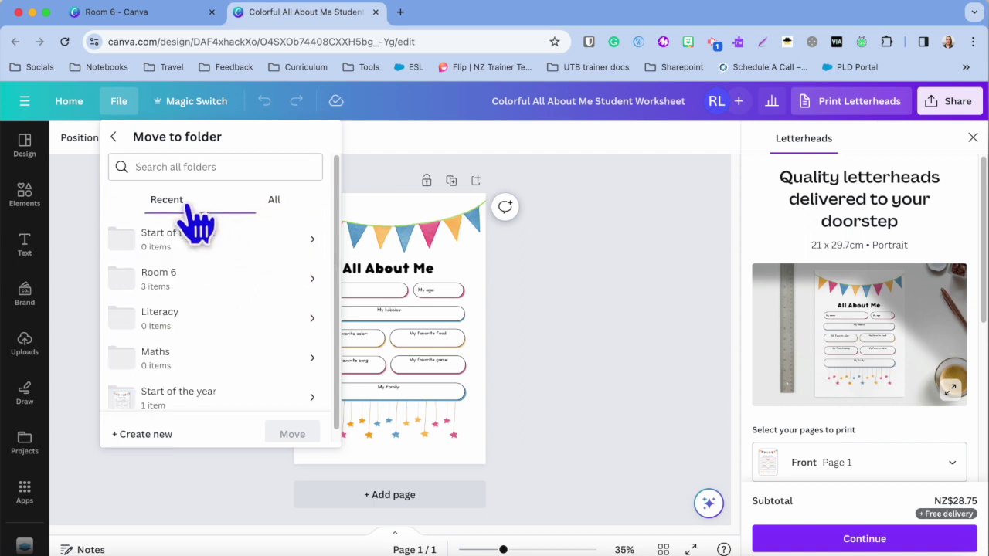
click(284, 259)
click(290, 408)
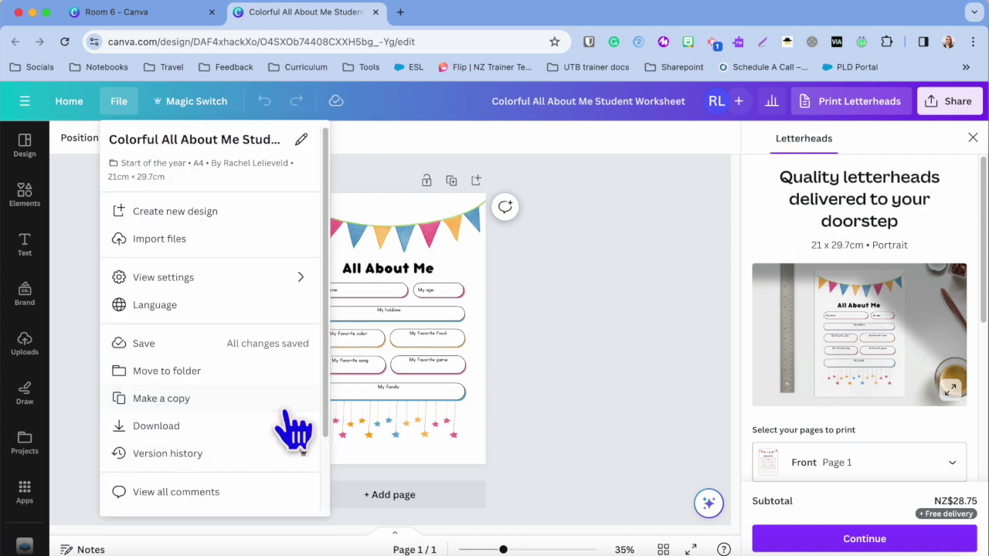
click(567, 324)
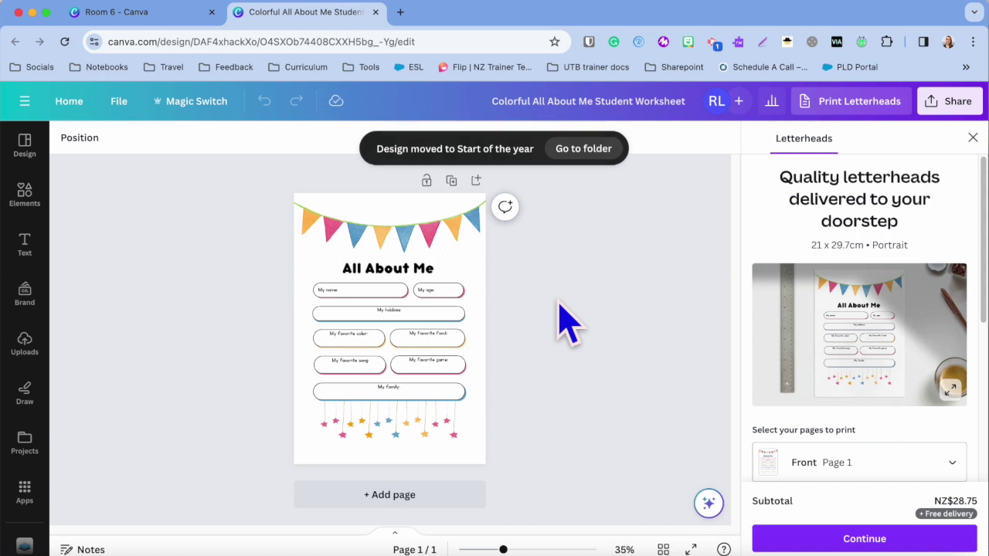
Share the worksheet as an assignment submitted in Canva, with a new design for each student.
click(944, 109)
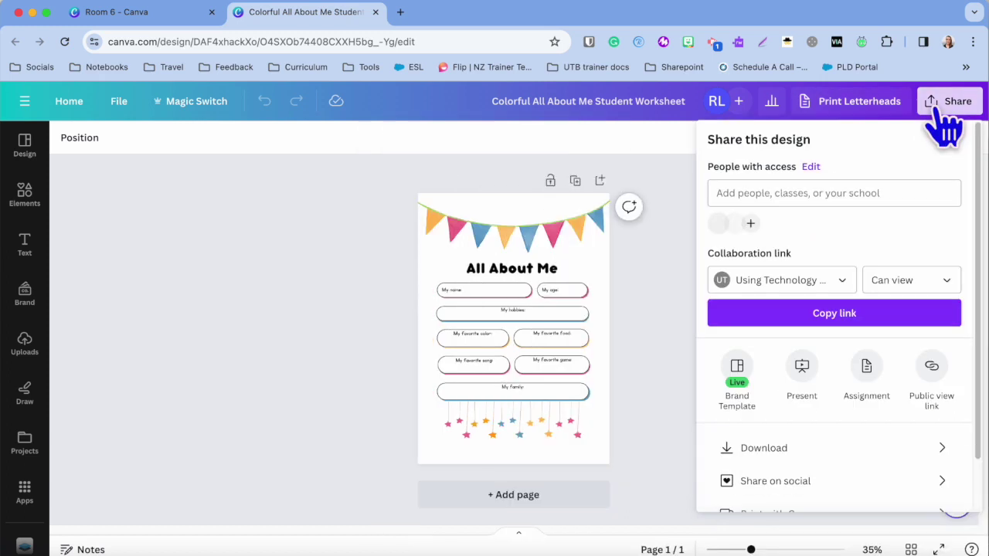
click(870, 376)
click(857, 213)
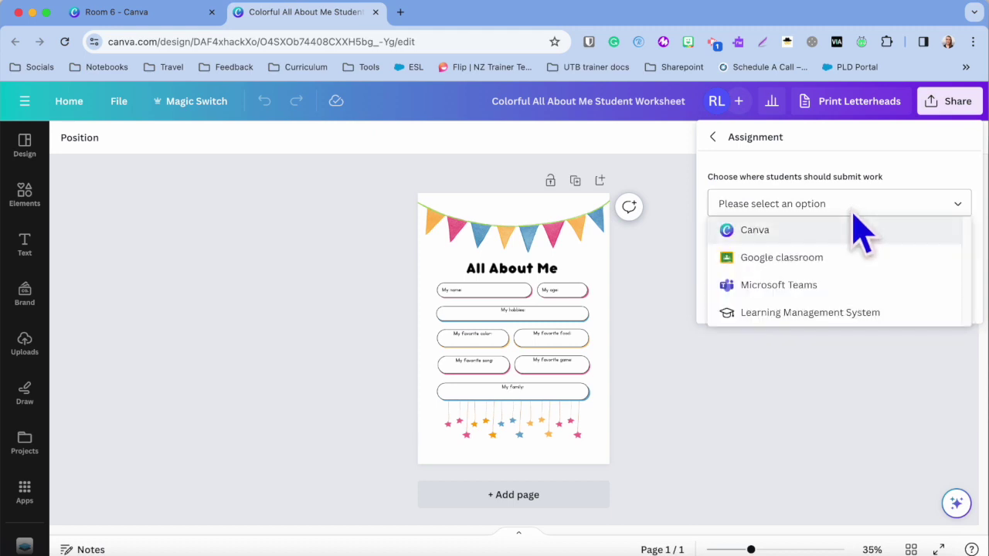
click(859, 230)
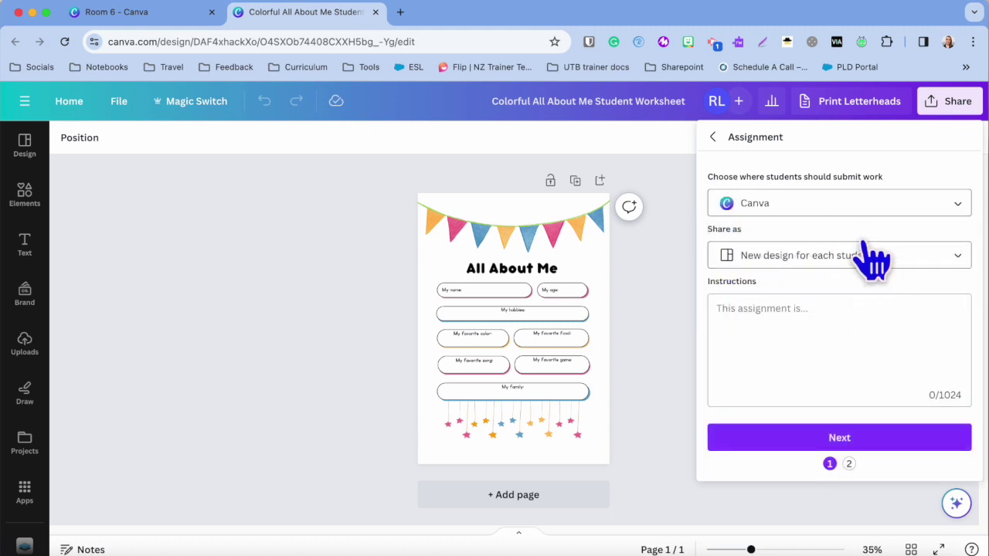
click(873, 258)
click(878, 307)
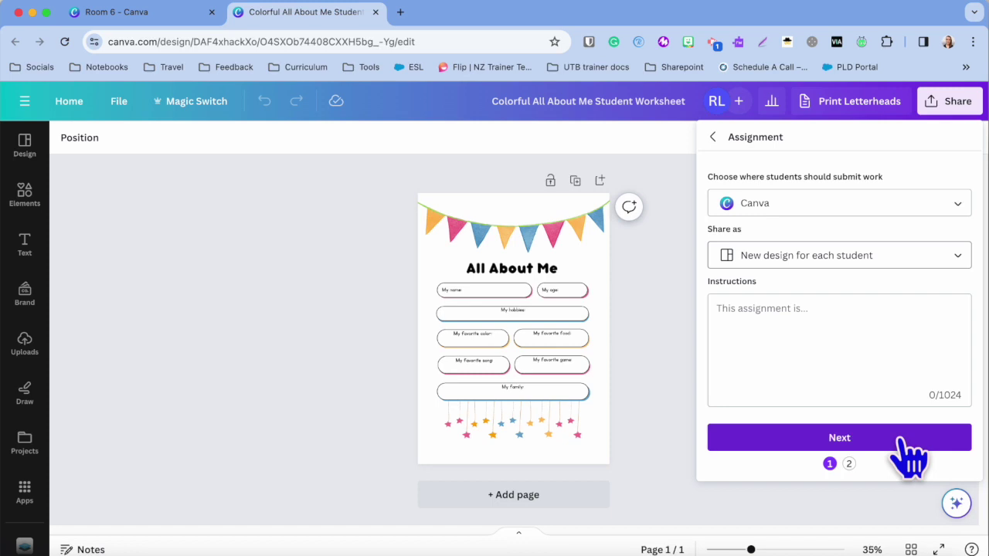
click(117, 106)
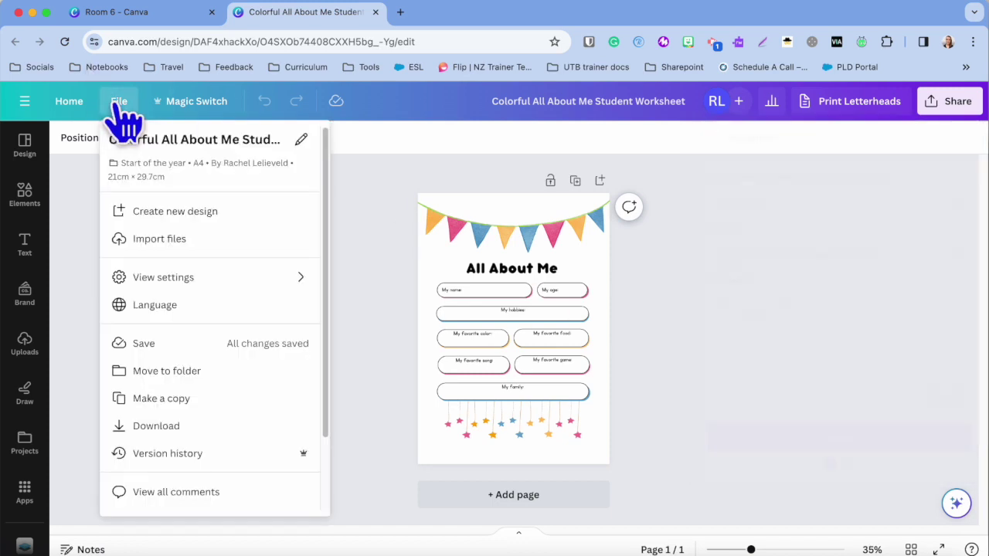